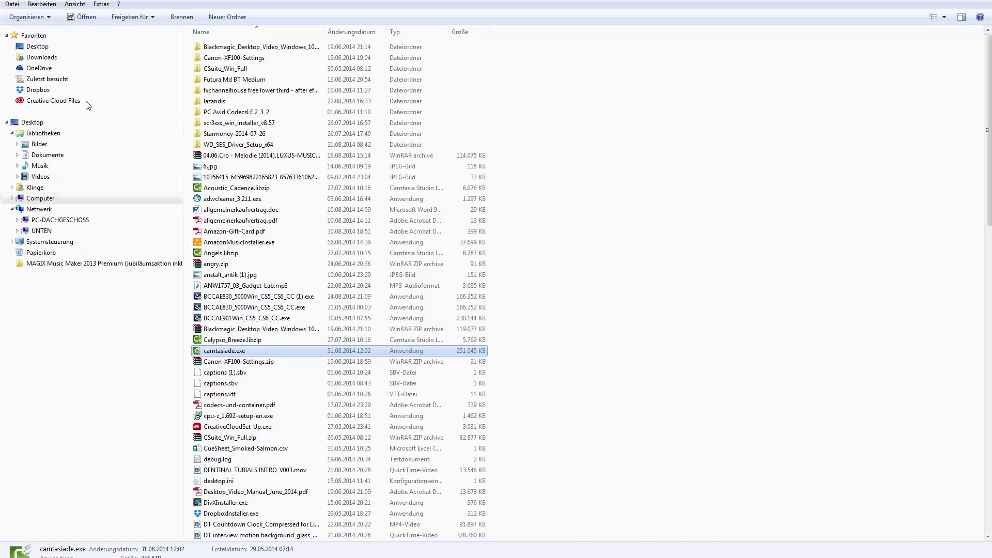
Step: Run BCCAE830_5000Win_CS5_CS6_CC.exe from Downloads as a Modify install, answer the licensing prompt, and finish
left_click(42, 57)
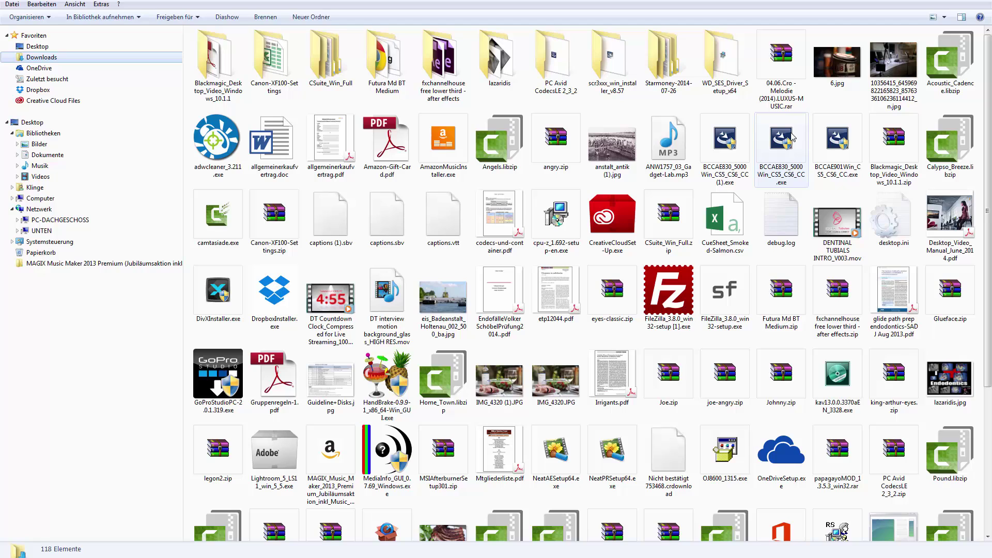
left_click(790, 135)
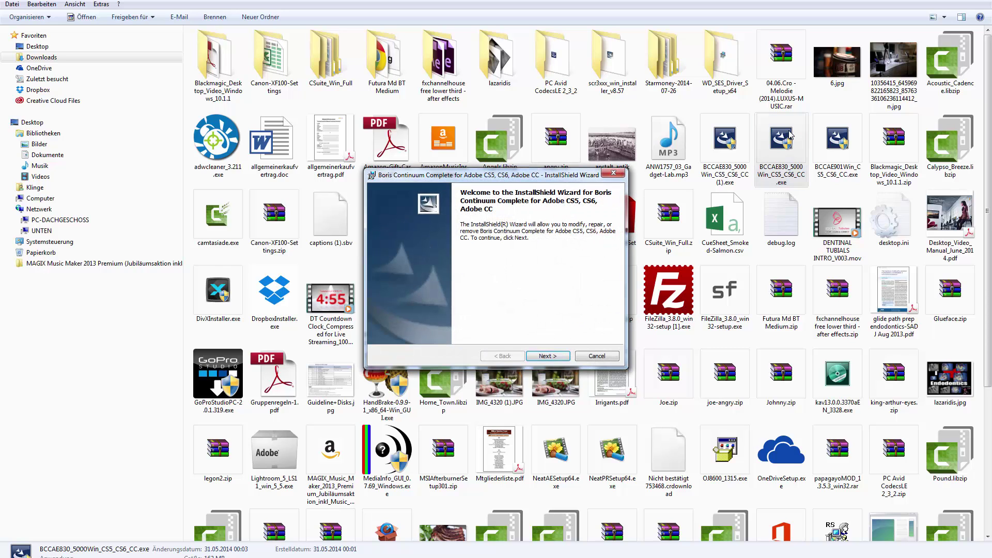
left_click(551, 359)
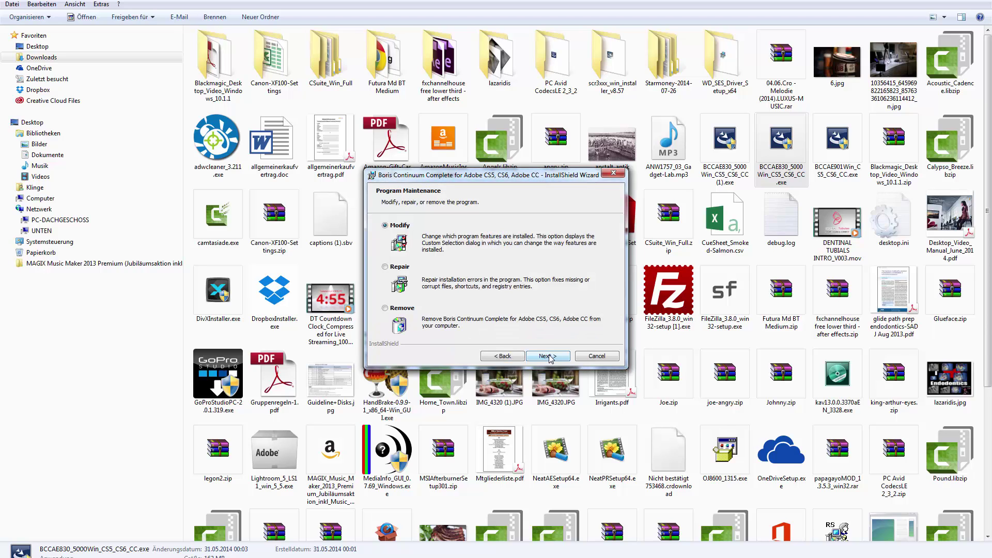
left_click(551, 358)
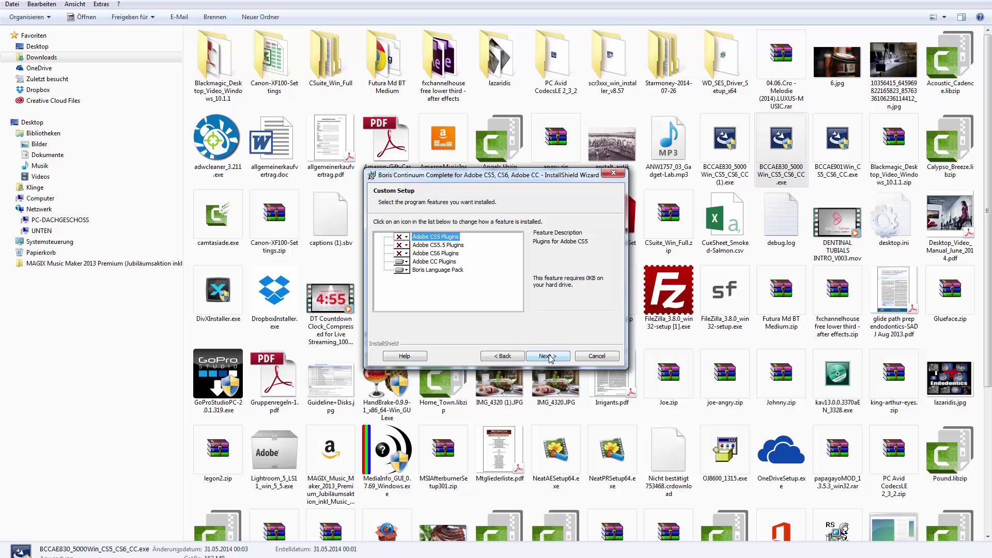
left_click(551, 358)
left_click(547, 357)
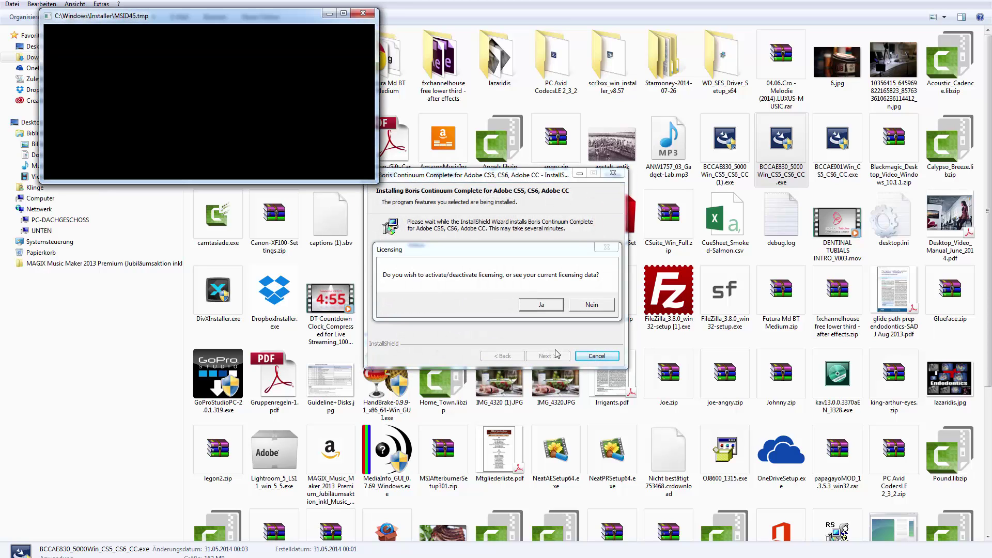
left_click(600, 304)
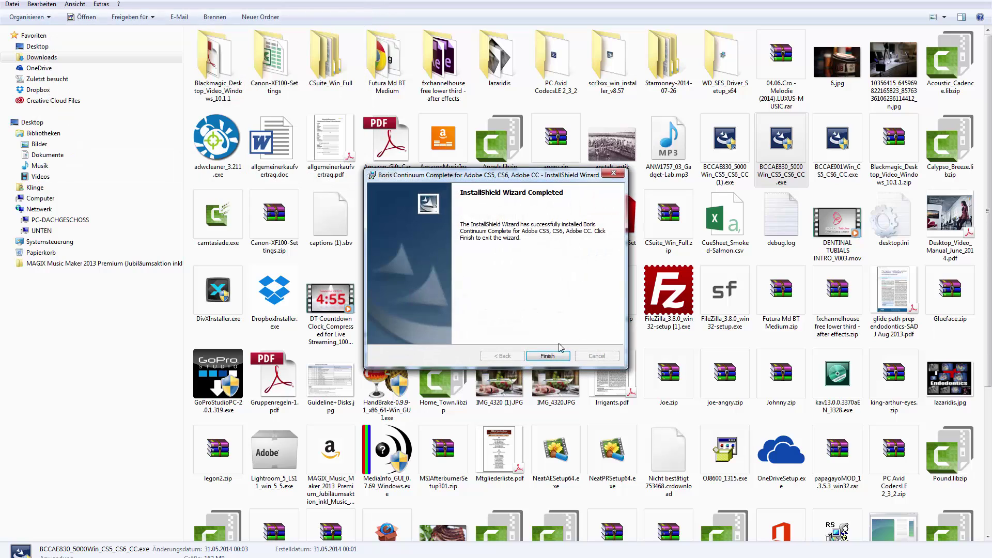
left_click(547, 356)
key("super+d")
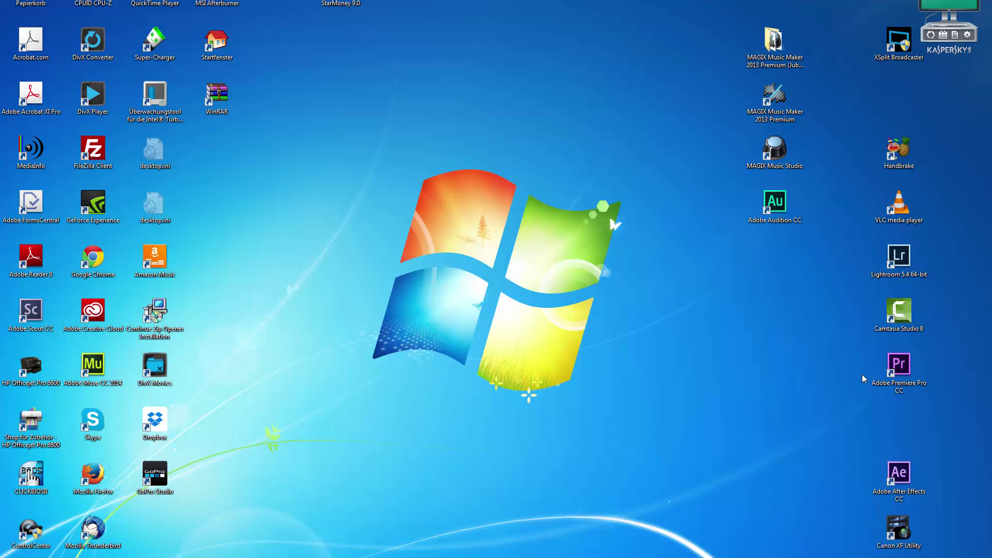
double_click(905, 480)
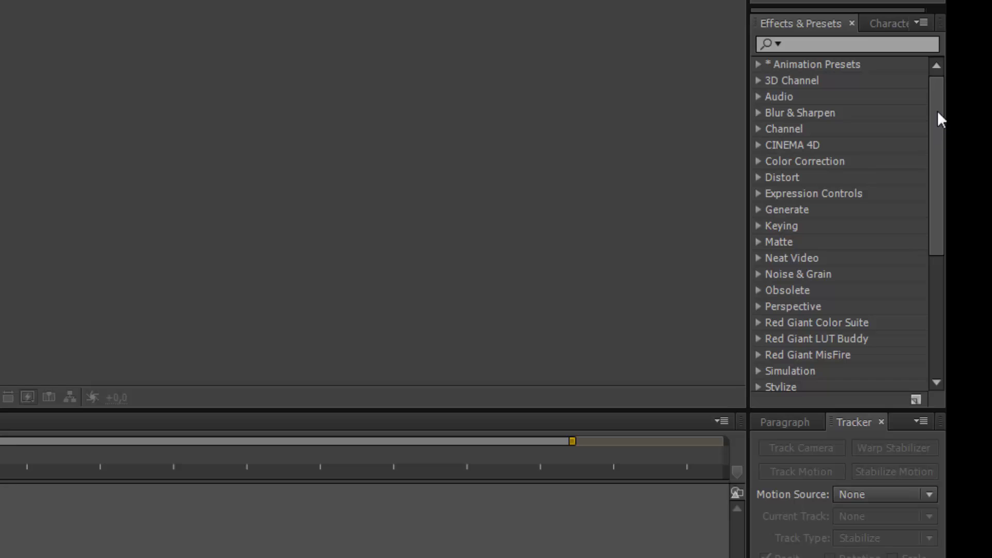
left_click(780, 27)
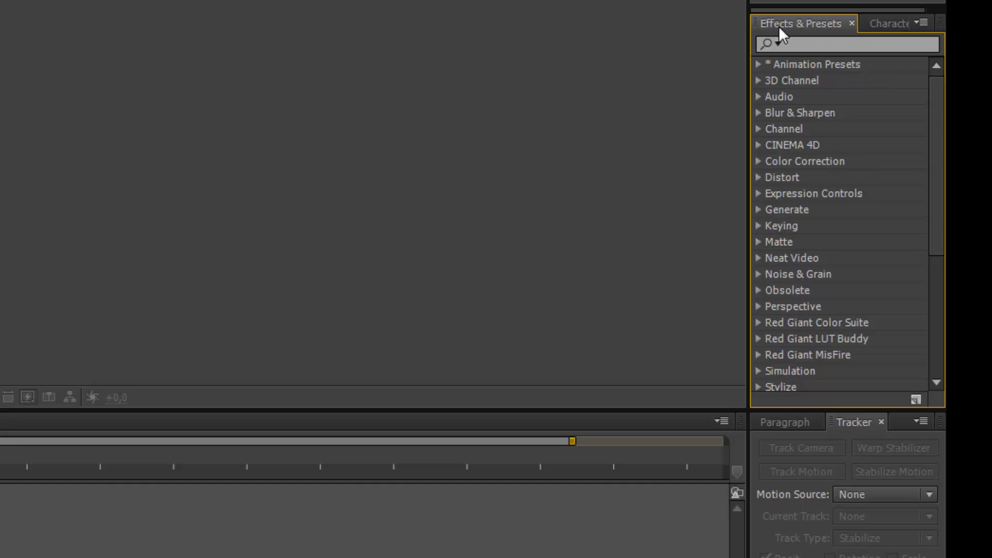
mouse_move(936, 100)
left_mouse_down()
mouse_move(943, 255)
mouse_move(944, 89)
left_mouse_up()
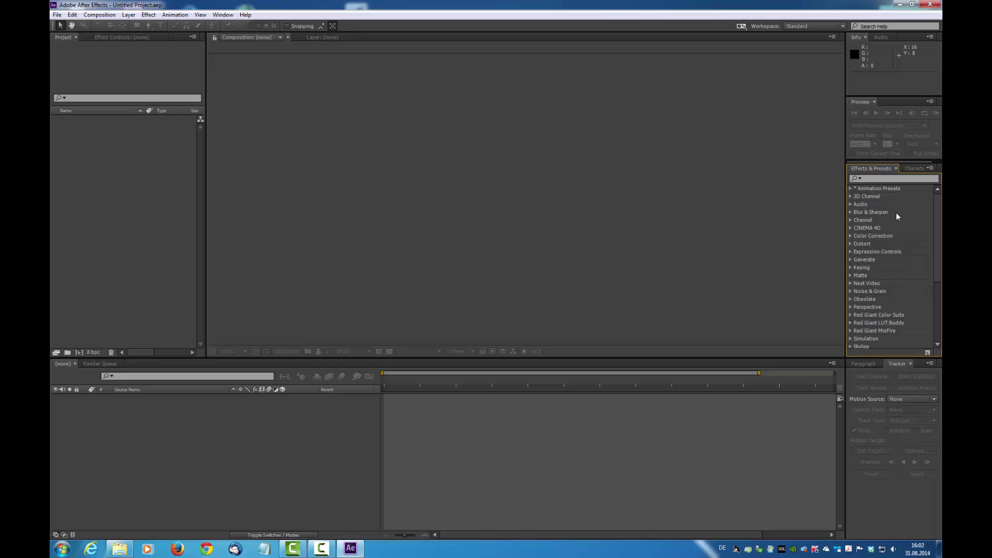
Step: Close After Effects, inspect C:\Programme\Boris FX, Inc, then return to the C: drive root
left_click(930, 5)
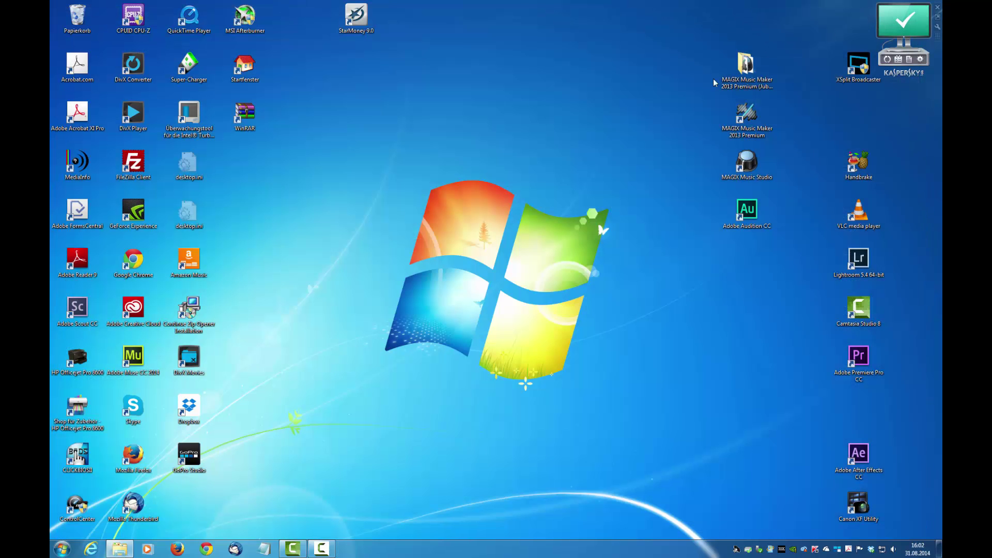
left_click(123, 549)
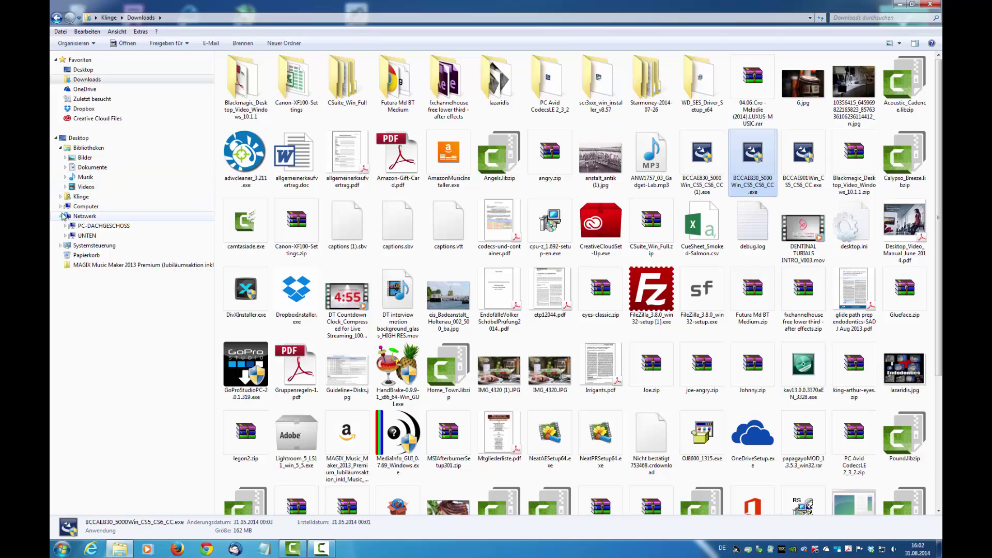
left_click(60, 207)
left_click(108, 216)
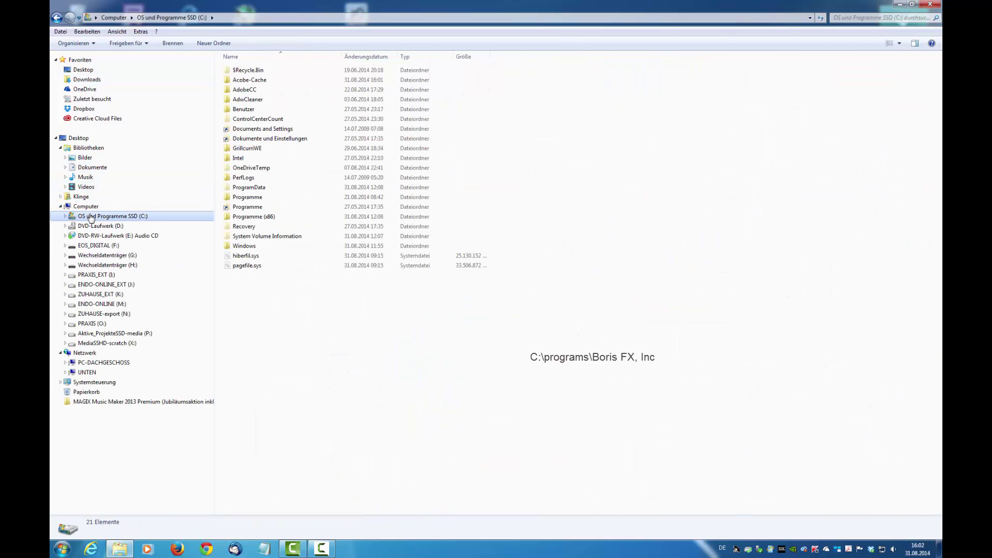
double_click(248, 207)
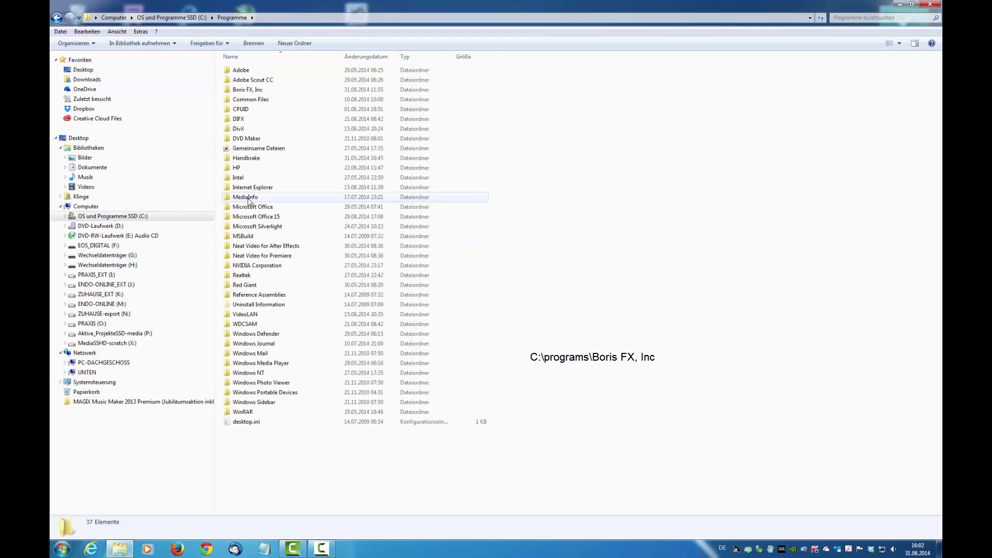
double_click(248, 90)
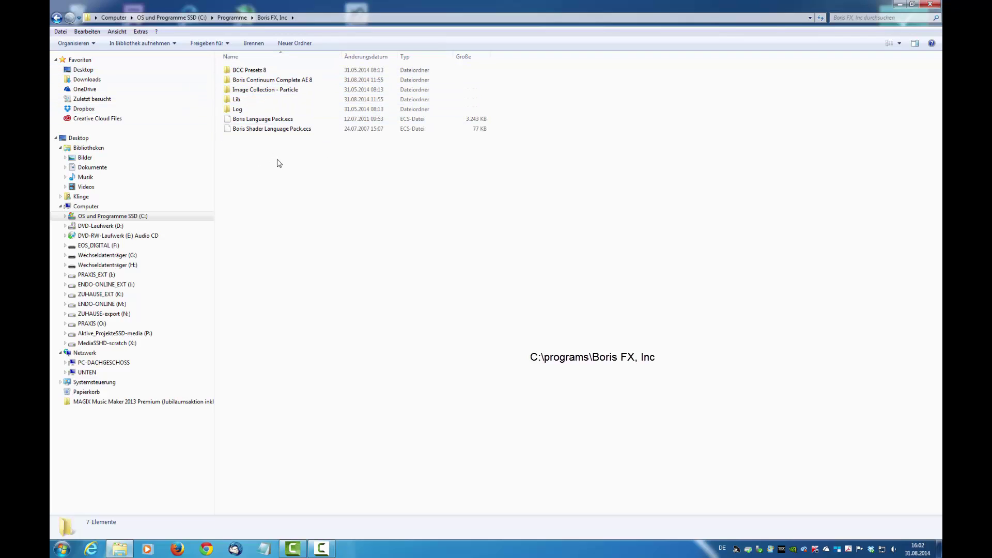
double_click(56, 17)
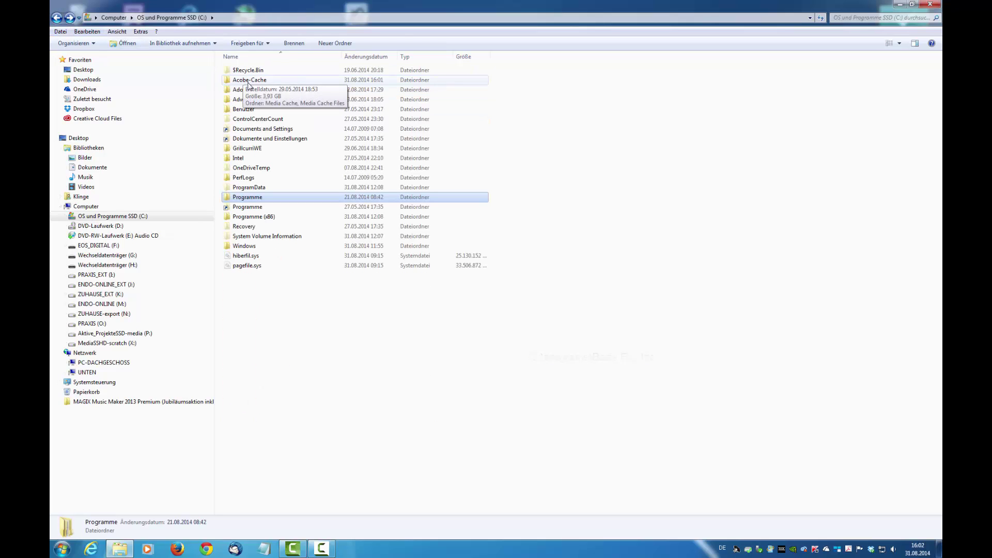
Step: Browse into C:\AdobeCC\Adobe After Effects CC\Support Files\Plug-ins
double_click(249, 90)
double_click(249, 90)
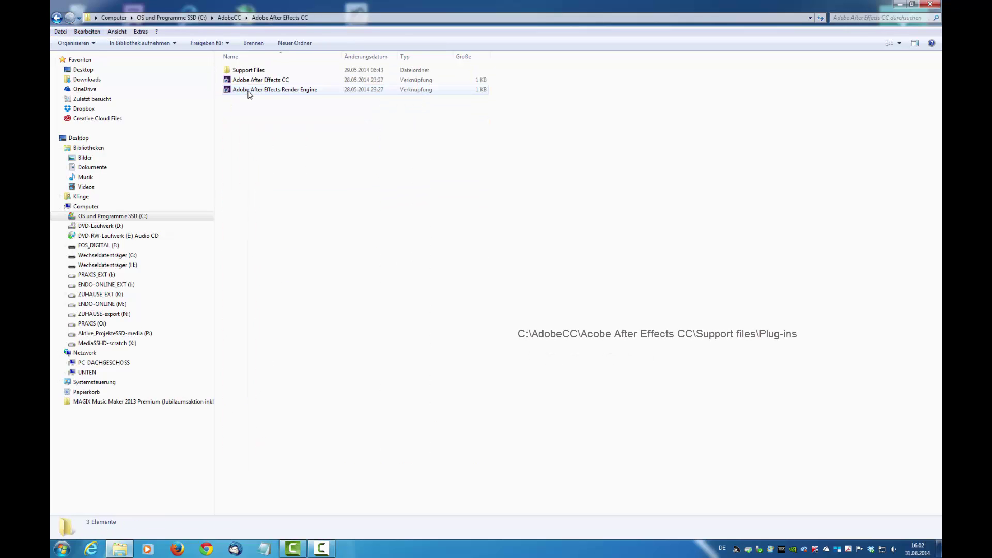
double_click(246, 71)
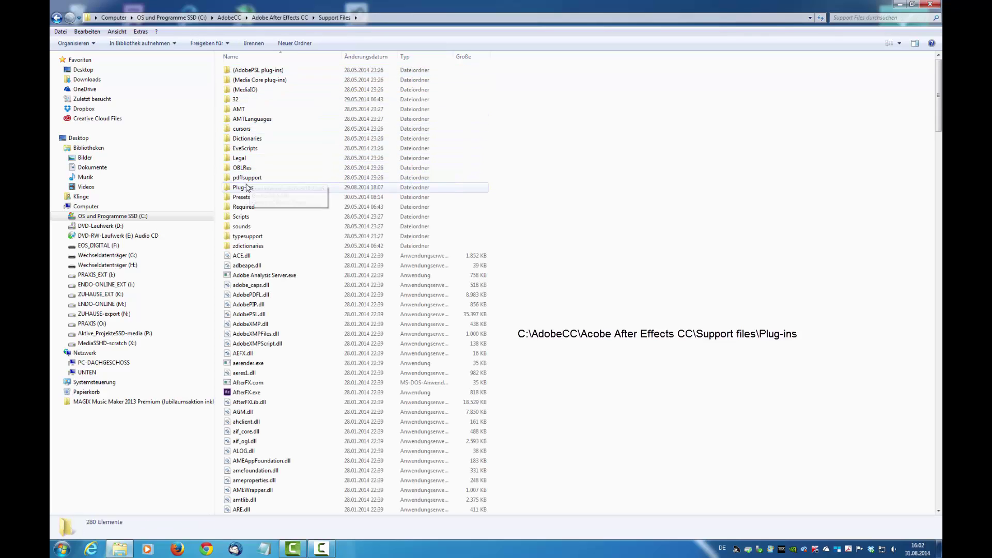
double_click(245, 188)
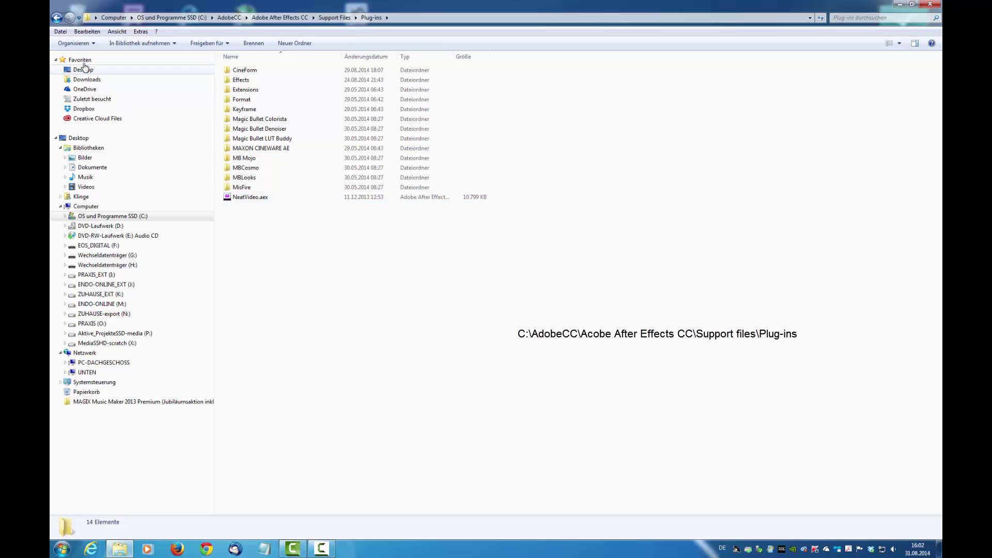
Step: Check the (Media Core plug-ins)\Common folder, then back out to the AdobeCC folder
left_click(57, 19)
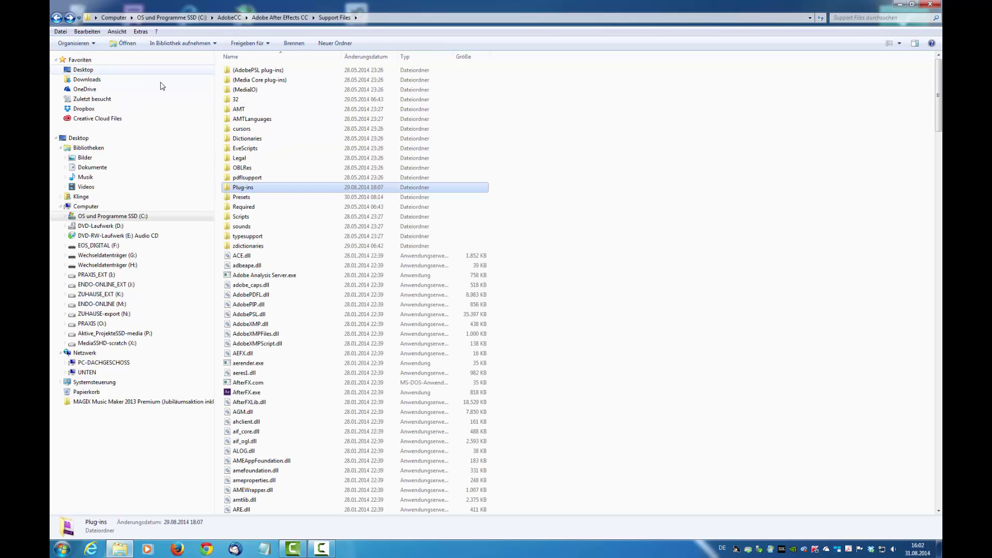
double_click(251, 80)
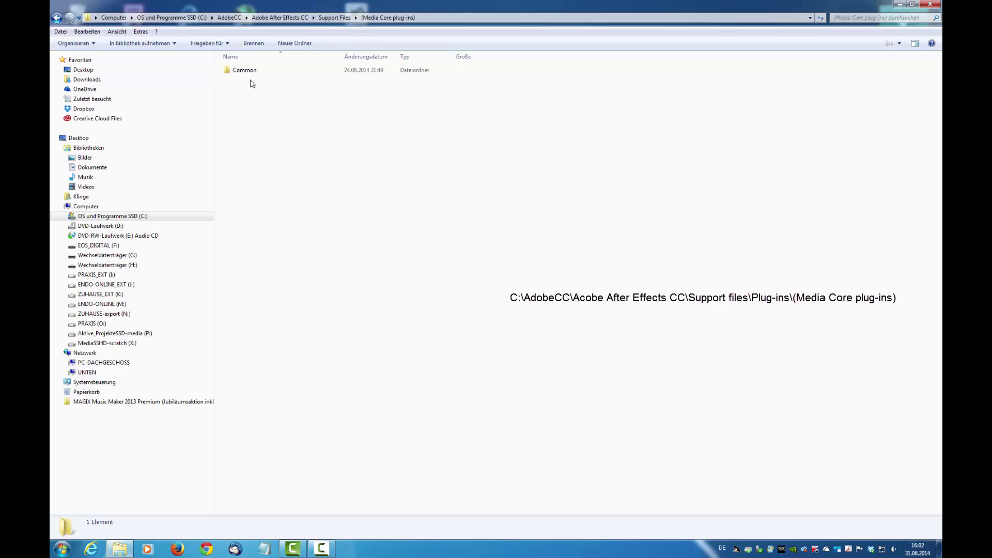
double_click(245, 71)
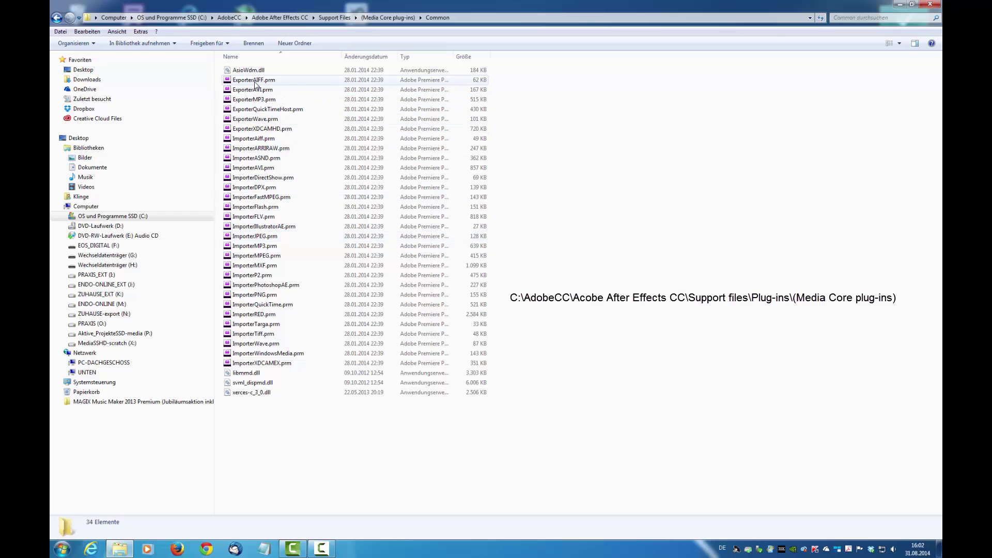
left_click(55, 18)
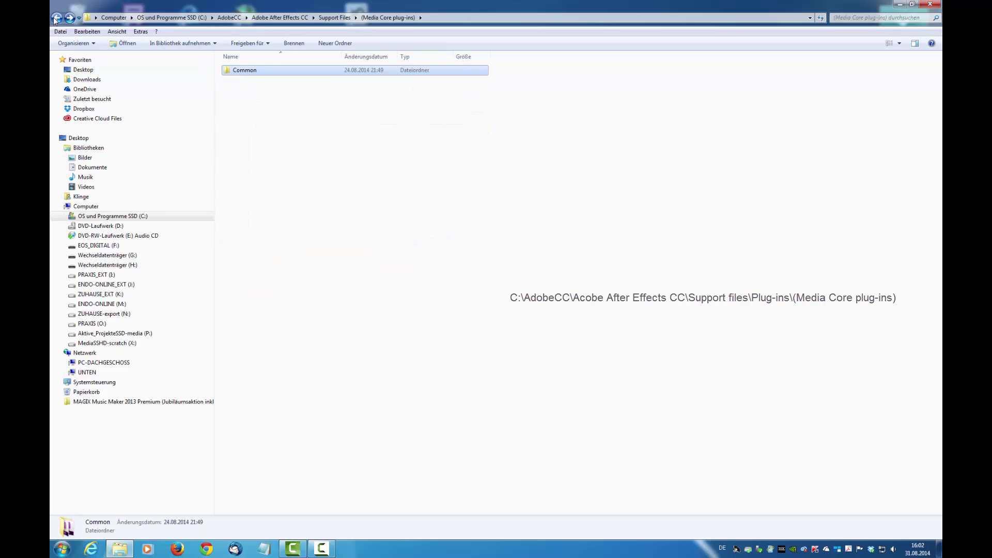
left_click(56, 18)
left_click(56, 18)
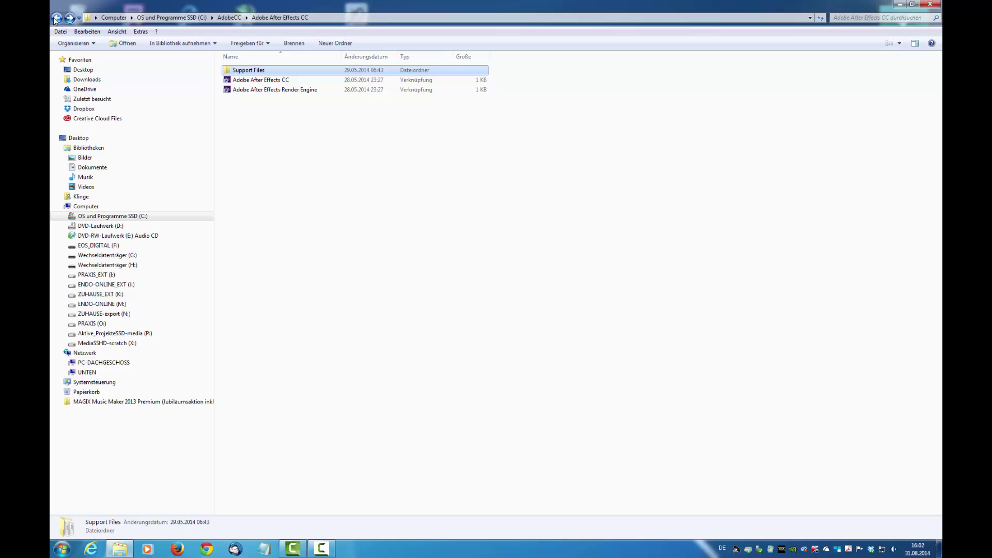
left_click(55, 20)
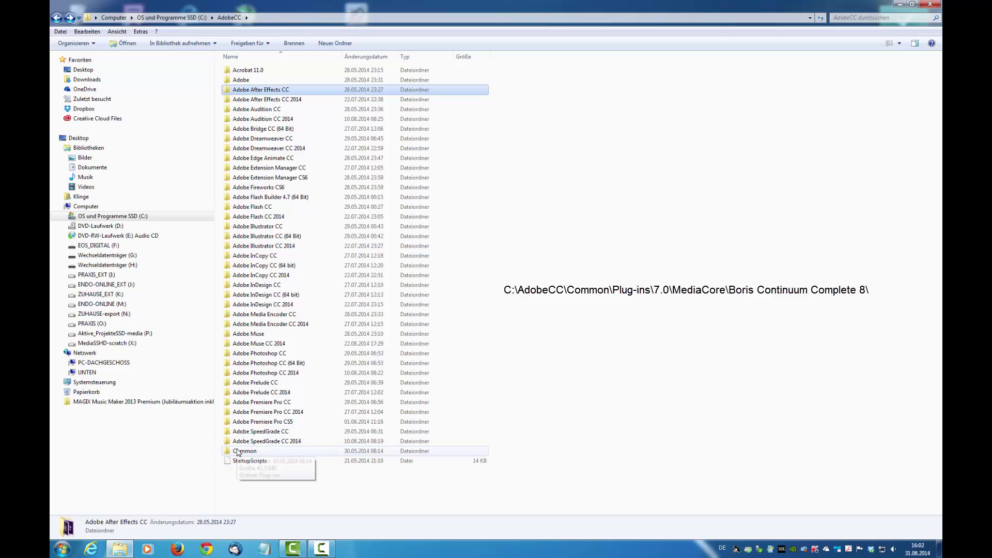
Step: Open AdobeCC\Common\Plug-ins\7.0\MediaCore\Boris Continuum Complete 8 and scroll through its .aex files
double_click(243, 451)
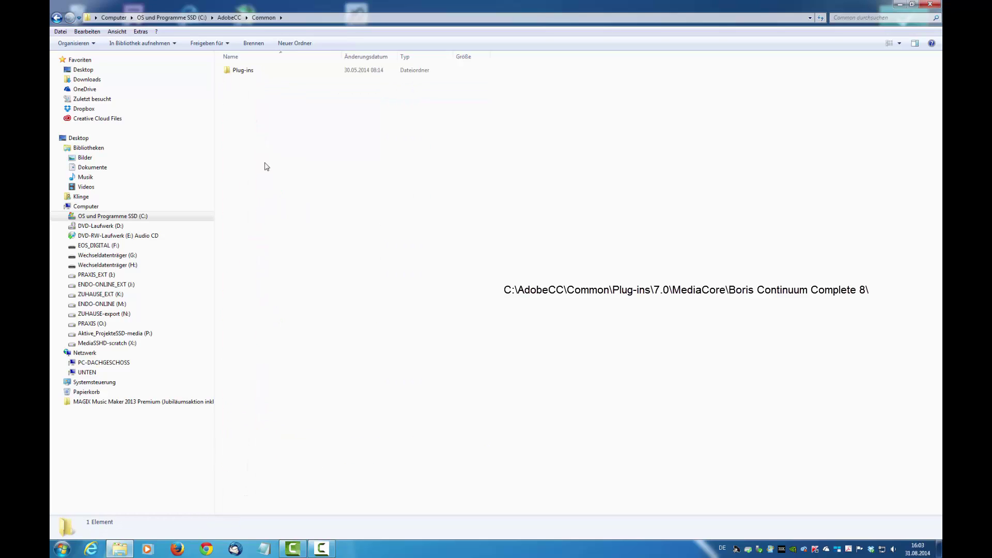
double_click(241, 71)
double_click(241, 73)
double_click(241, 72)
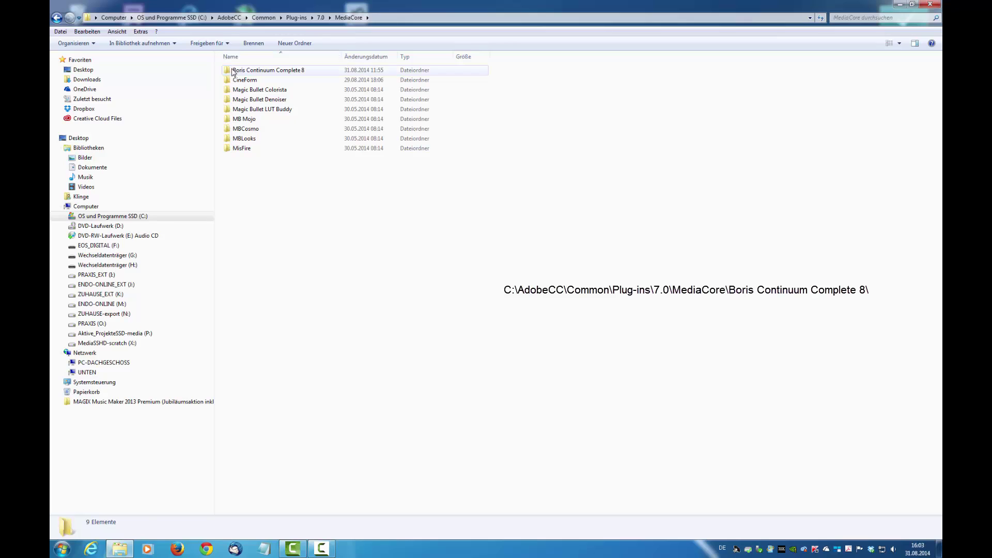
double_click(232, 72)
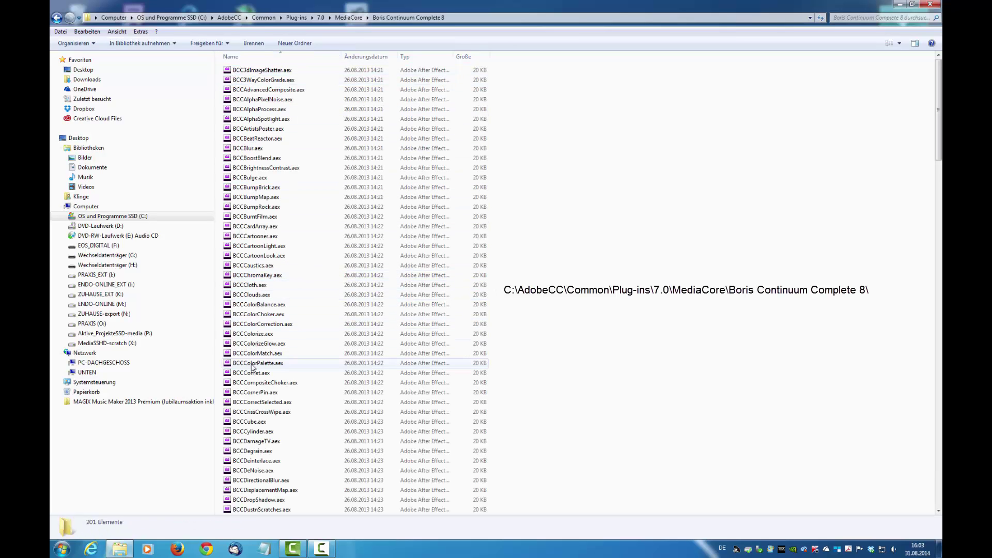
scroll(253, 367, "down", 9)
left_click_drag(939, 155, 939, 72)
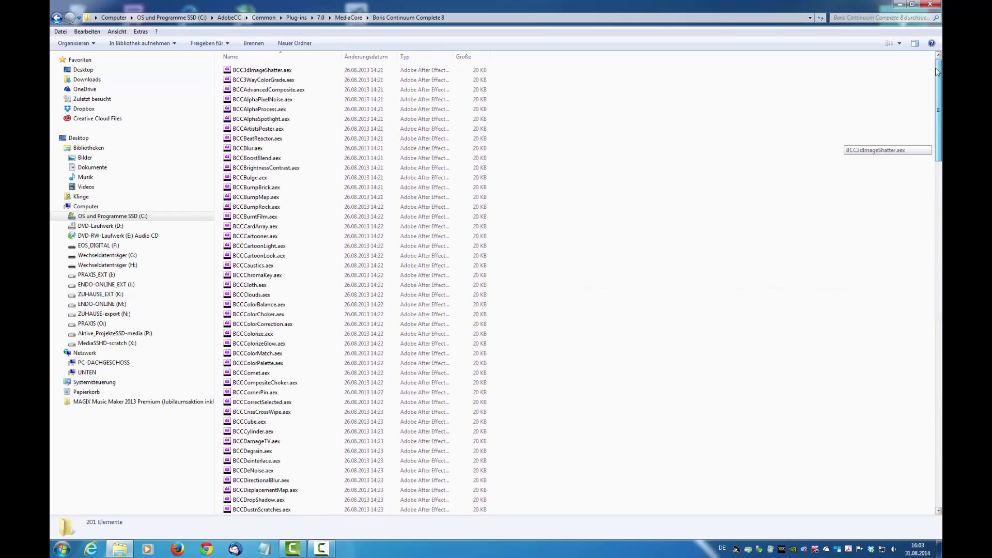
Step: Copy the Boris Continuum Complete 8 folder from MediaCore
left_click(56, 18)
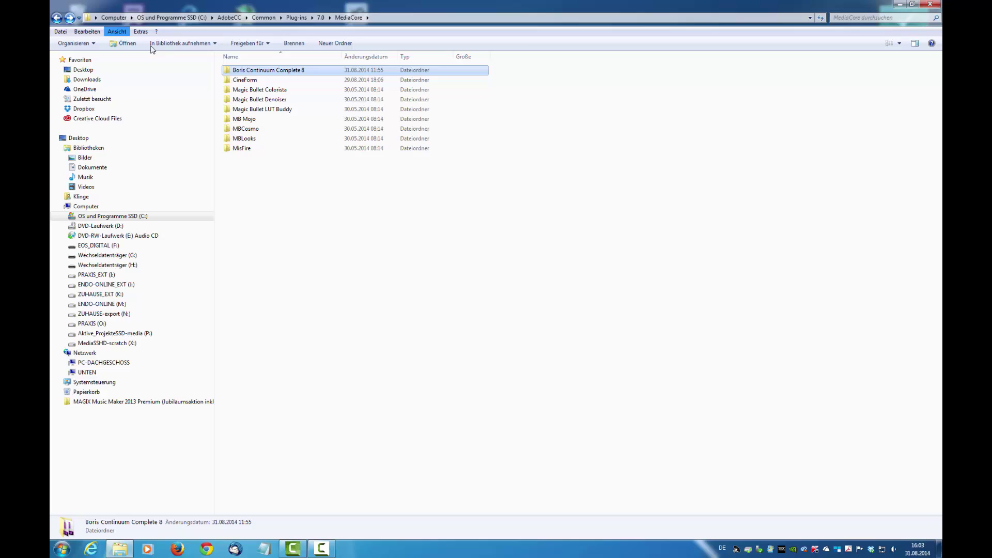
right_click(226, 72)
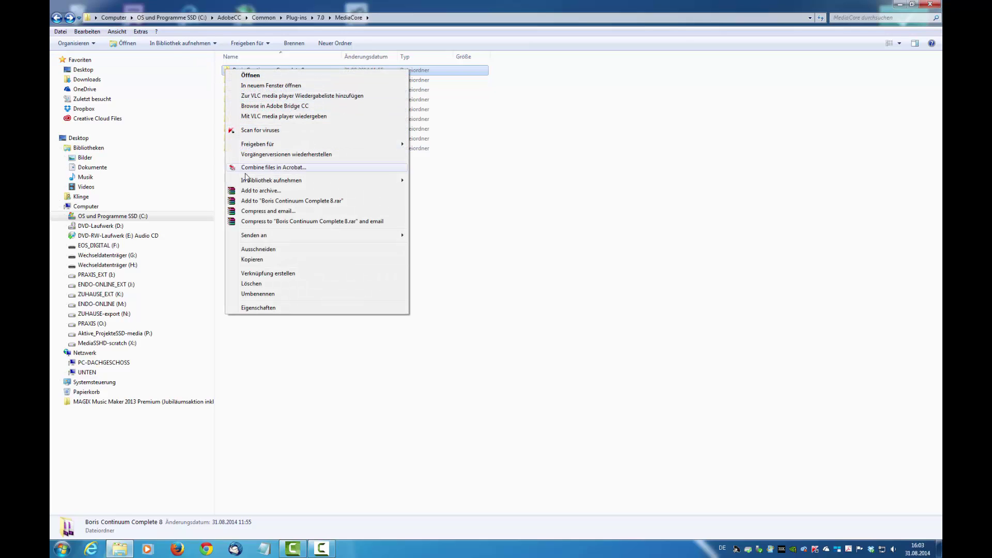
left_click(252, 261)
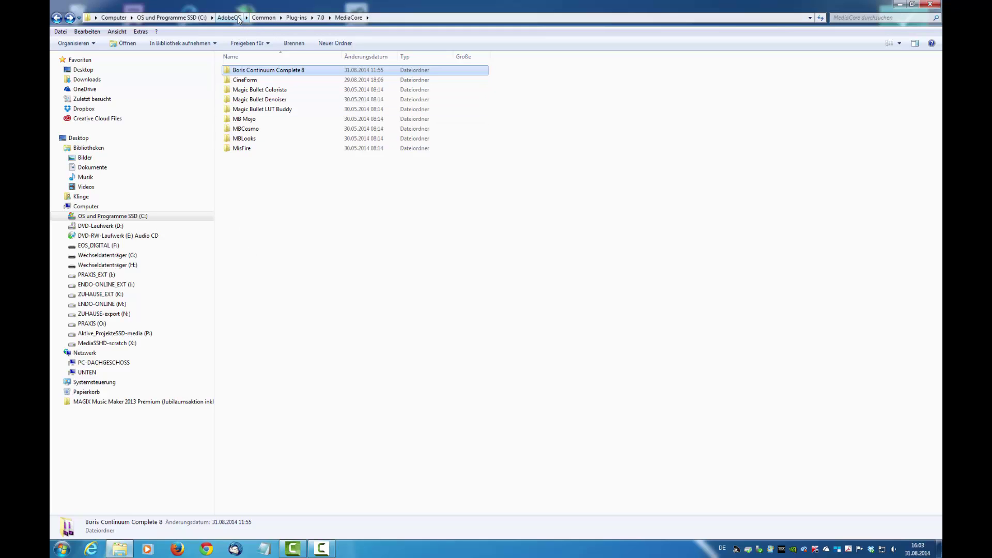
Step: Paste Boris Continuum Complete 8 into After Effects CC's Support Files\Plug-ins folder and open it
left_click(229, 18)
double_click(253, 90)
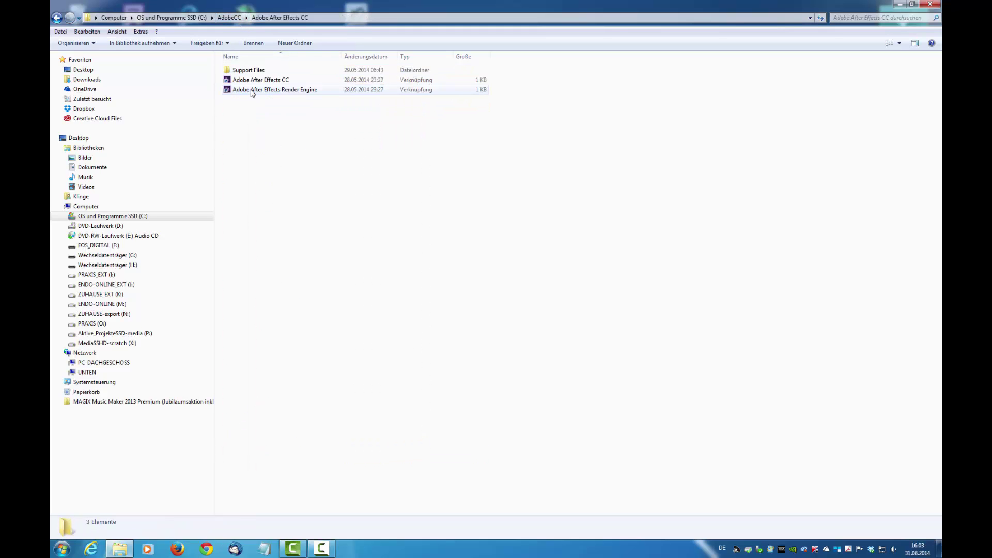
double_click(249, 70)
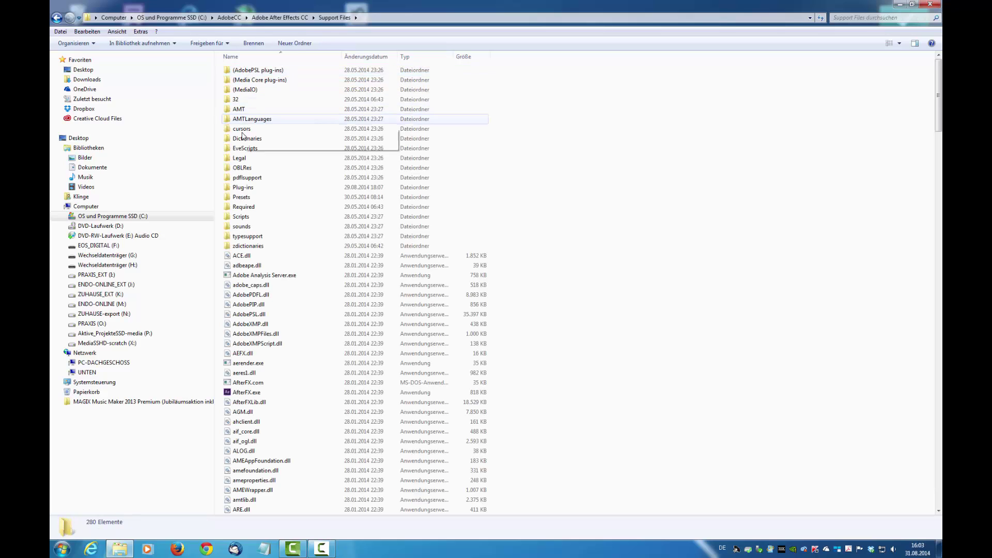
double_click(241, 188)
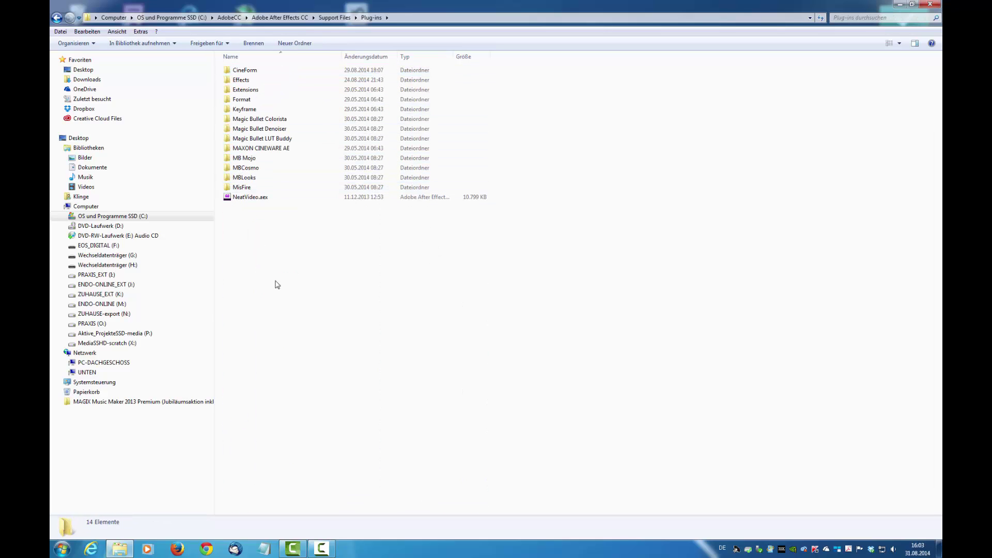
right_click(427, 270)
left_click(453, 333)
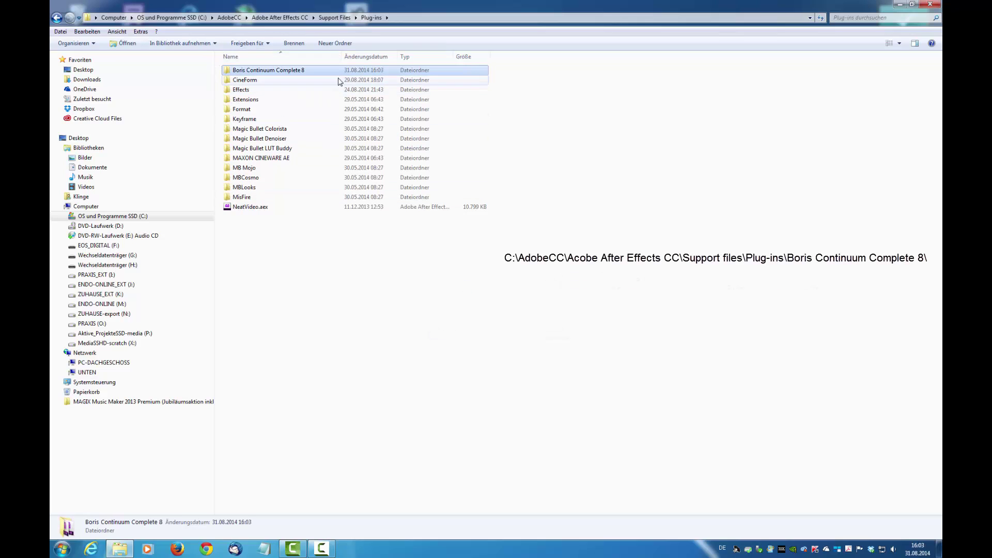
double_click(228, 71)
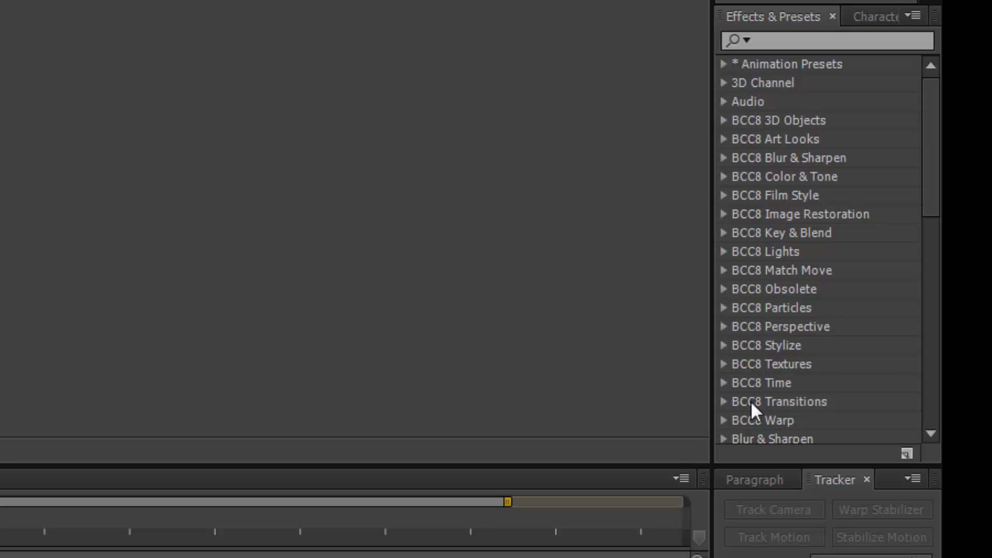
Step: Expand and collapse BCC8 3D Objects, Key & Blend and Transitions, then quit After Effects
mouse_move(926, 124)
left_mouse_down()
mouse_move(930, 209)
mouse_move(922, 122)
left_mouse_up()
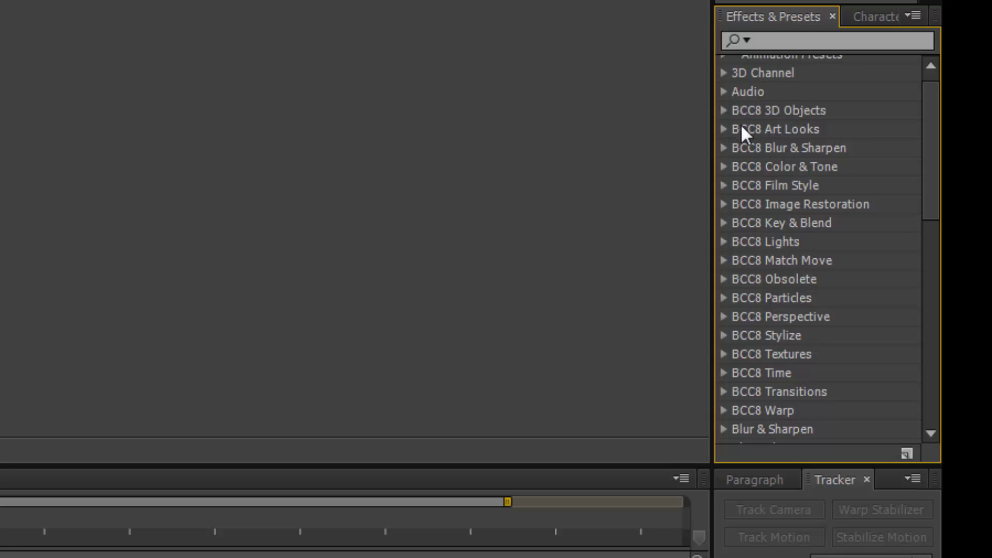
left_click(724, 111)
left_click(724, 111)
left_click(724, 223)
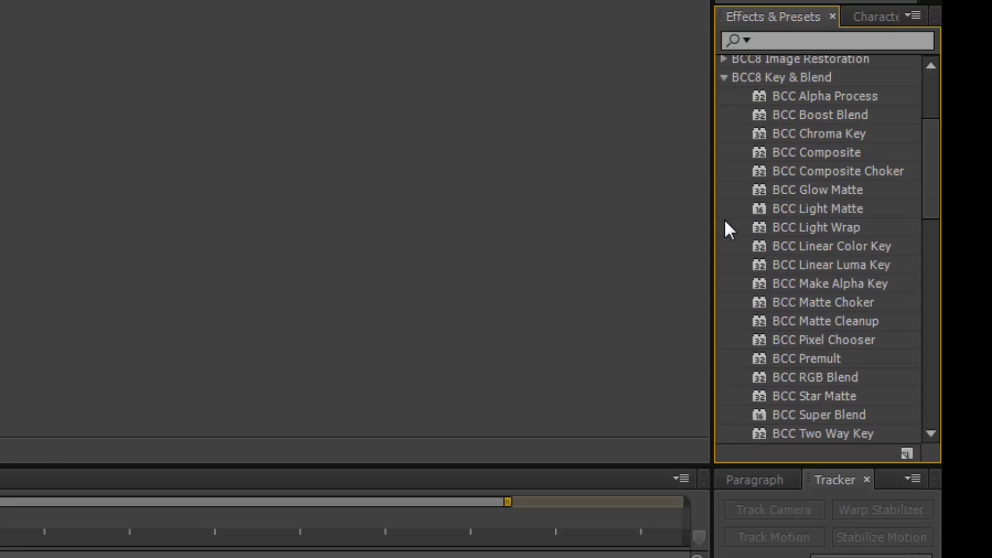
left_click(723, 77)
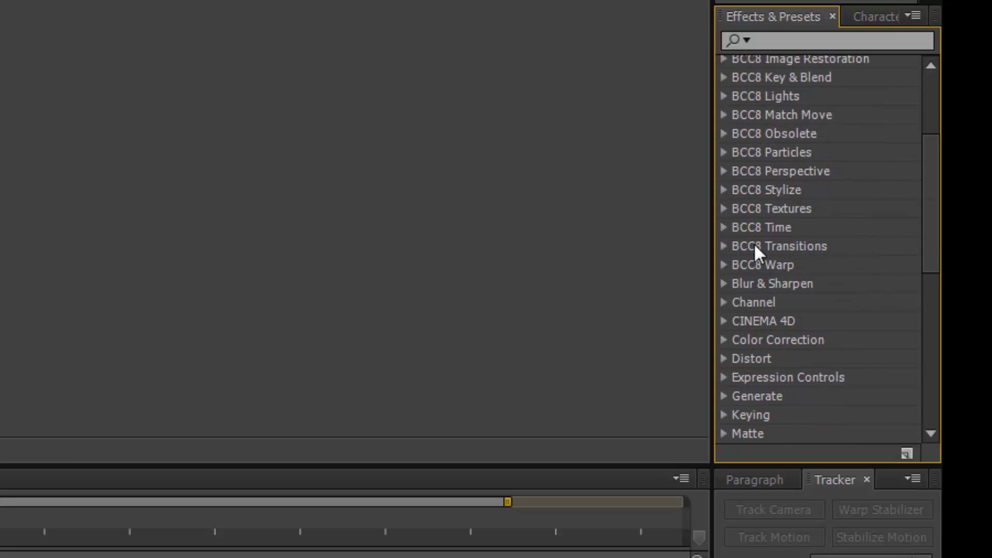
left_click(723, 246)
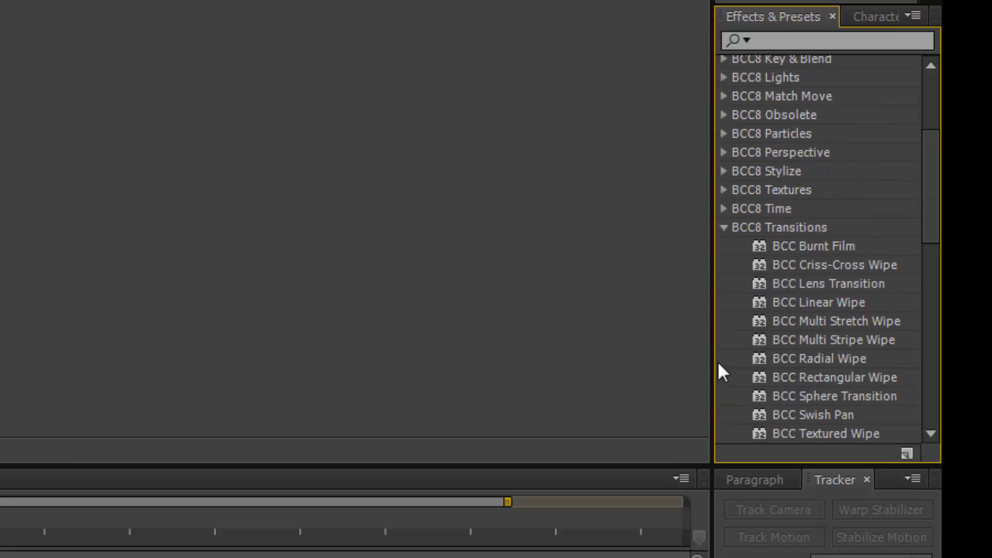
left_click(723, 228)
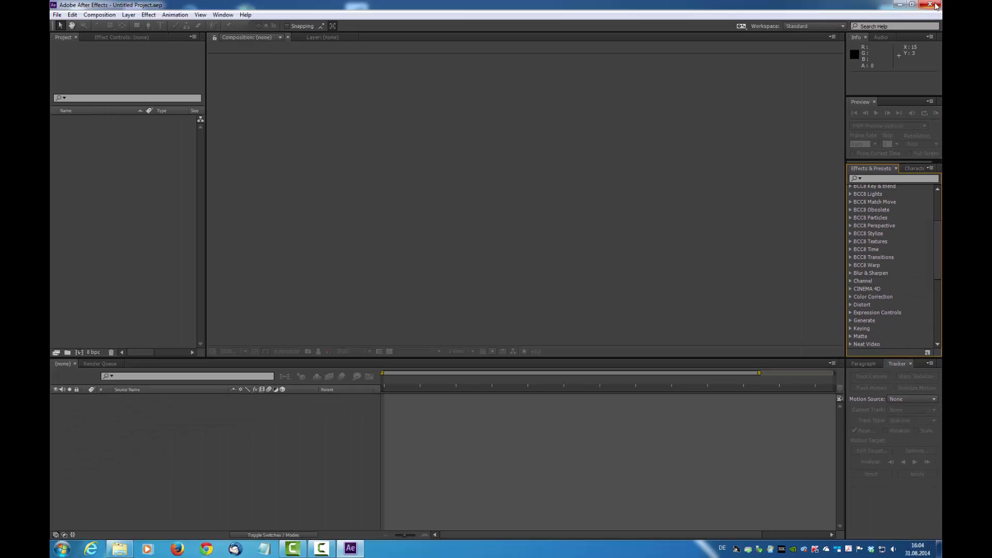
left_click(936, 6)
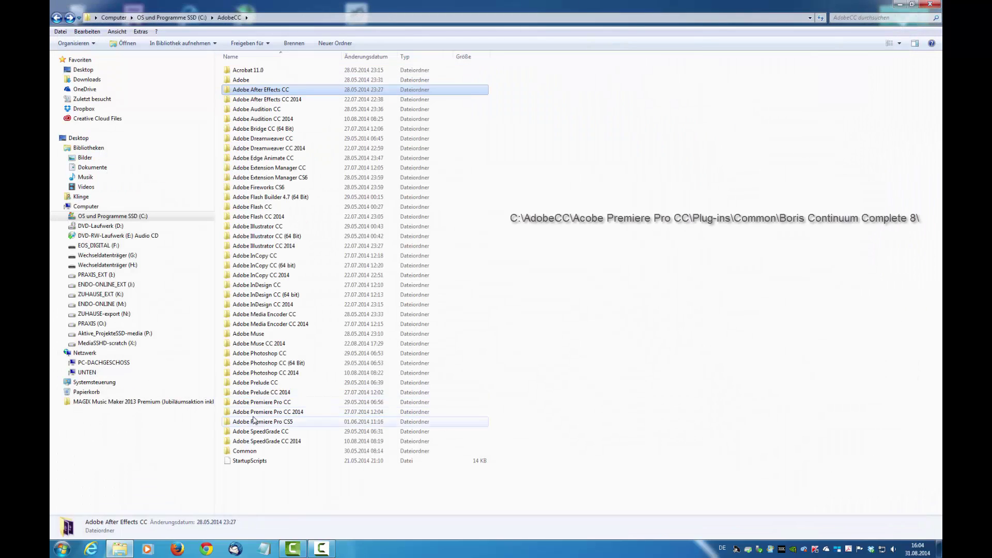
Step: Open Adobe Premiere Pro CC\Plug-ins\Common\Boris Continuum Complete 8 to view its 201 files
double_click(257, 403)
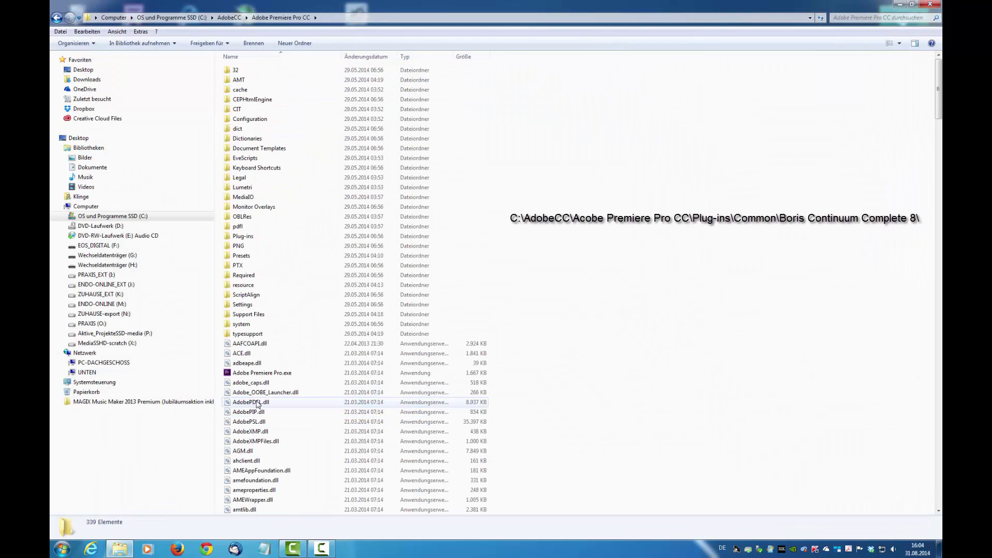
left_click_drag(402, 120, 245, 91)
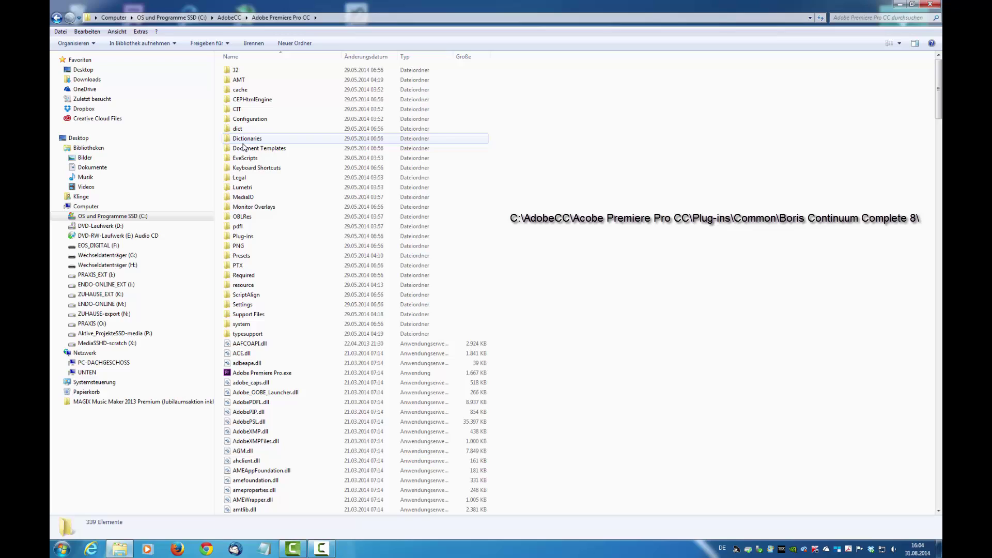
double_click(243, 236)
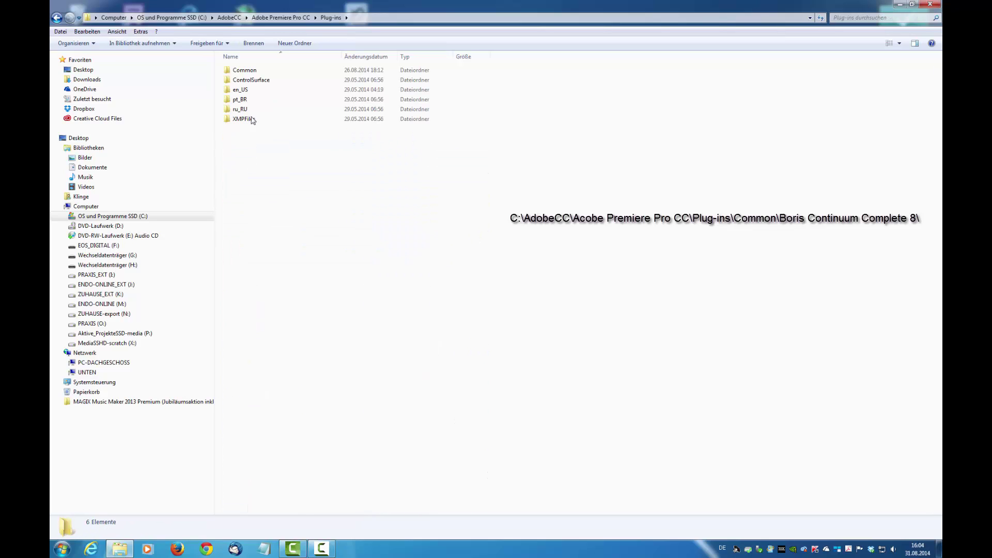
double_click(252, 71)
double_click(252, 71)
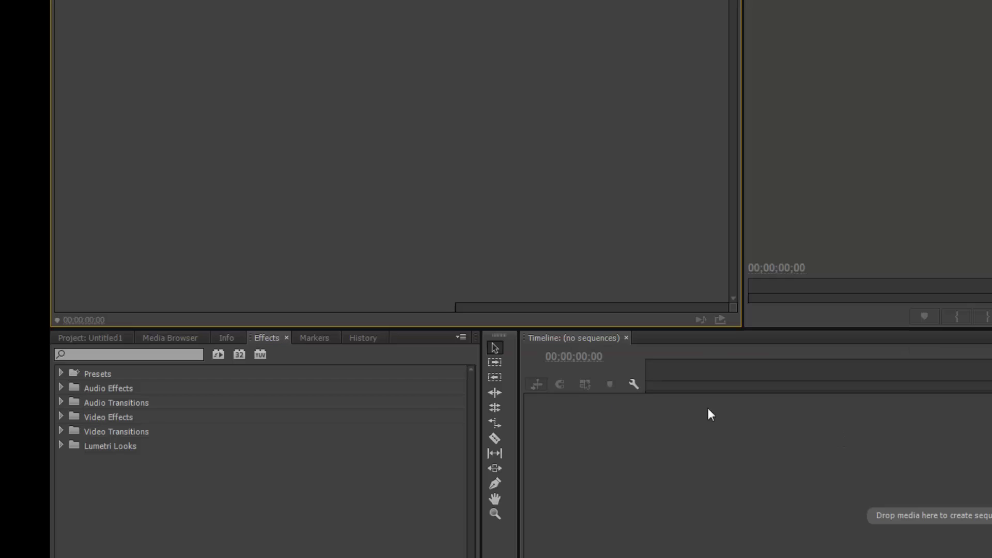
Step: Expand Video Effects to reveal the BCC8 folders, then expand and collapse BCC8 Key & Blend
left_click(60, 416)
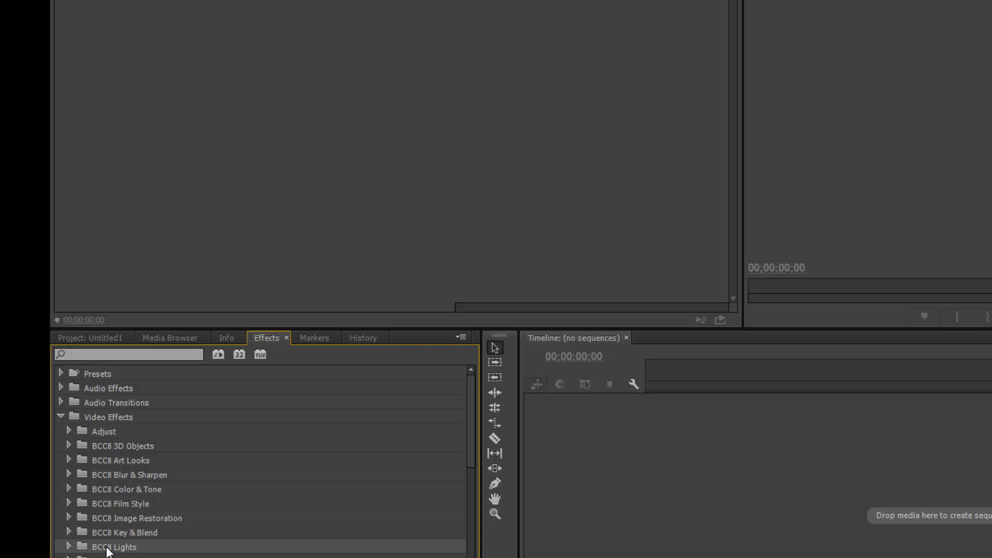
left_click(69, 532)
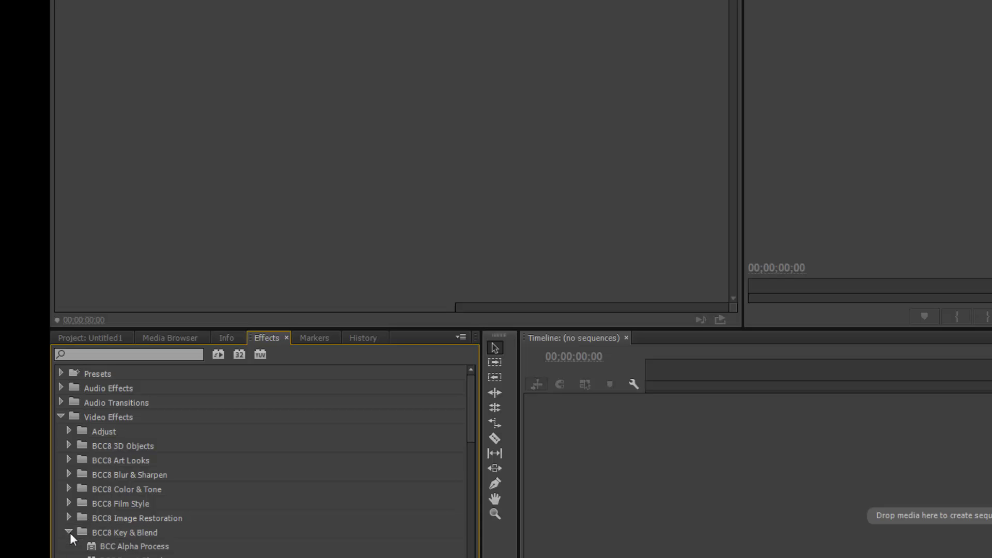
left_click(68, 532)
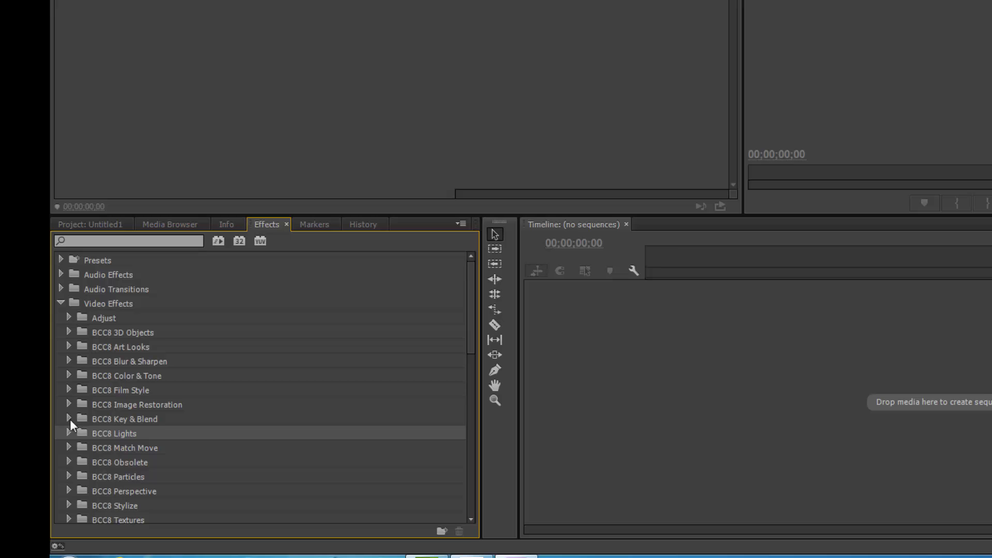